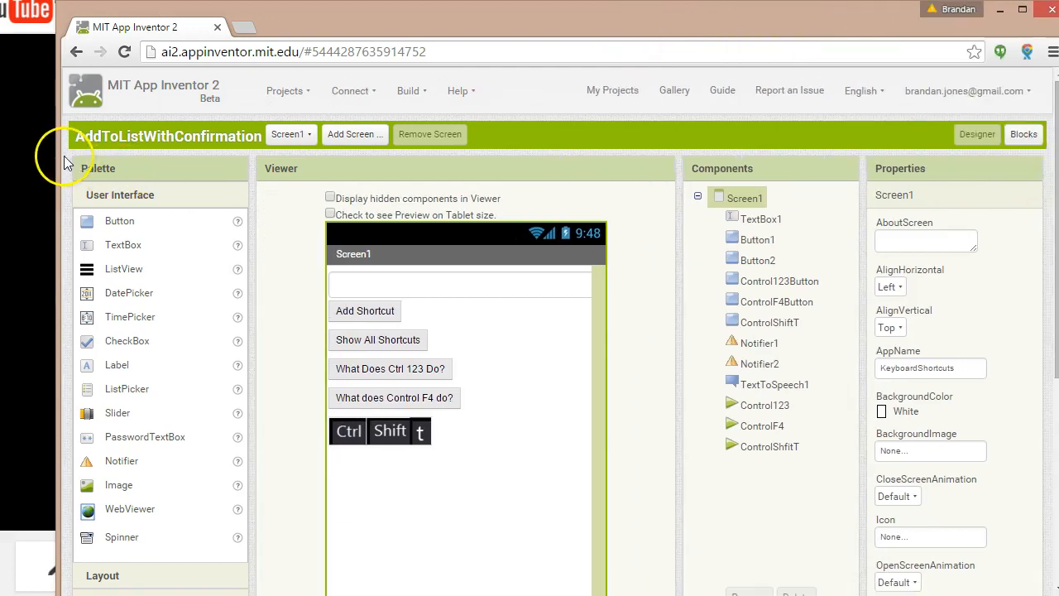
# Create a new App Inventor project named PlantPlaces.
pyautogui.moveTo(56, 156); pyautogui.dragTo(17, 154)
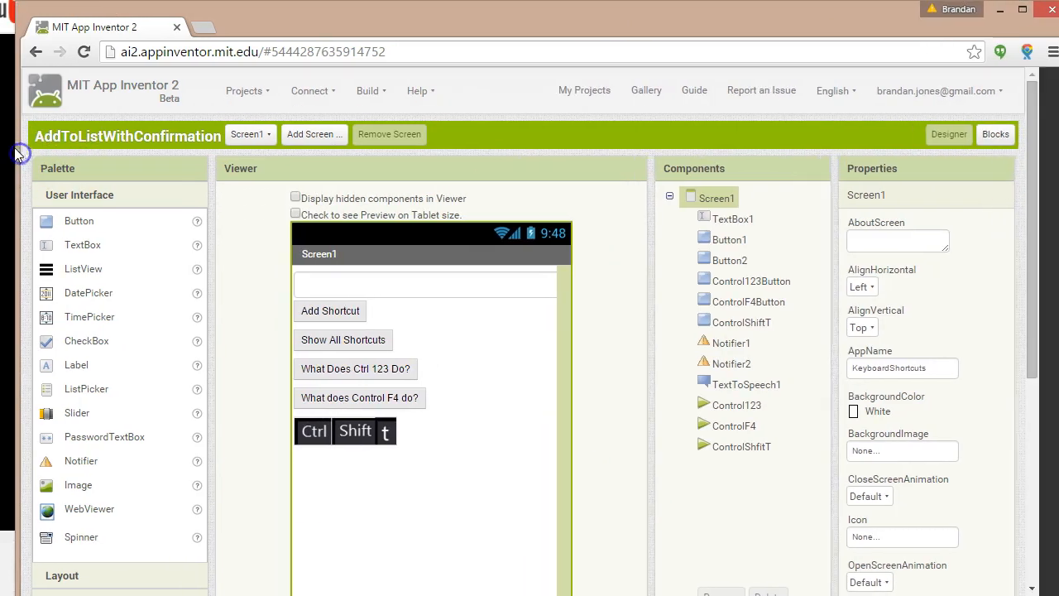
pyautogui.click(251, 105)
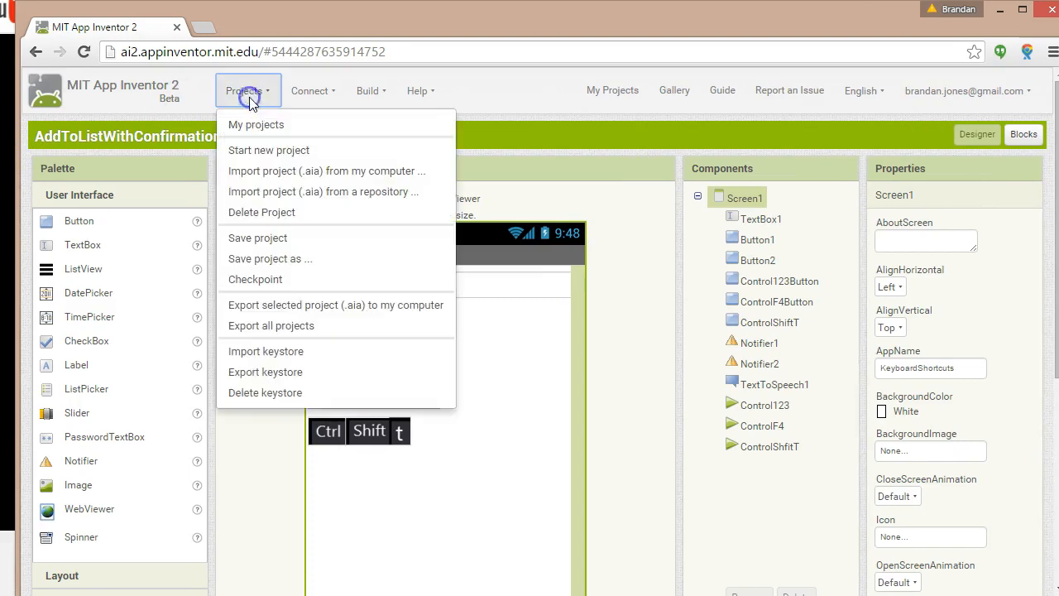
pyautogui.click(273, 147)
pyautogui.write('PlantPlac')
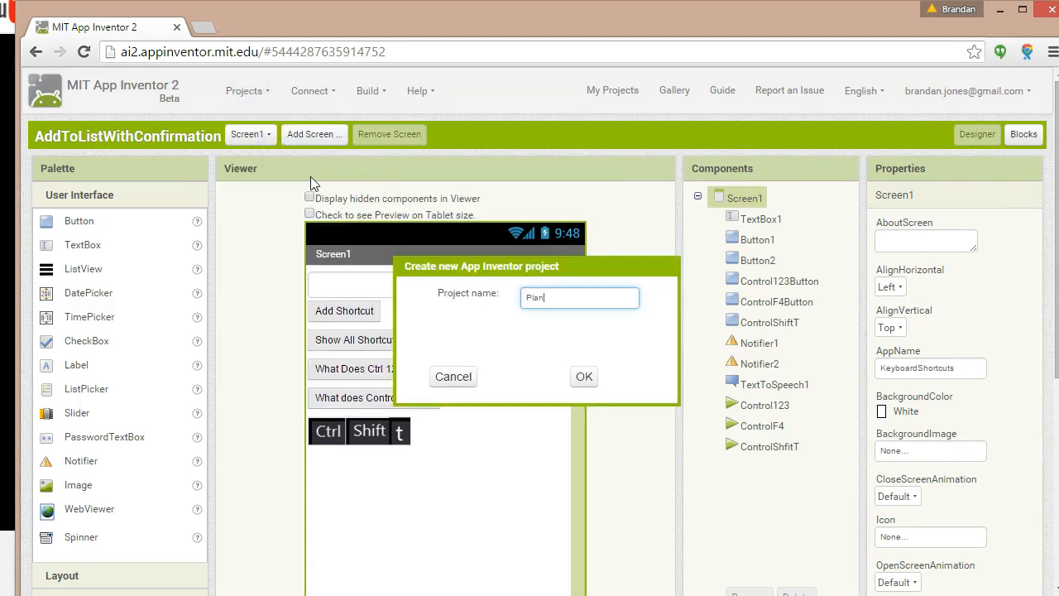
pyautogui.write('es')
pyautogui.click(585, 378)
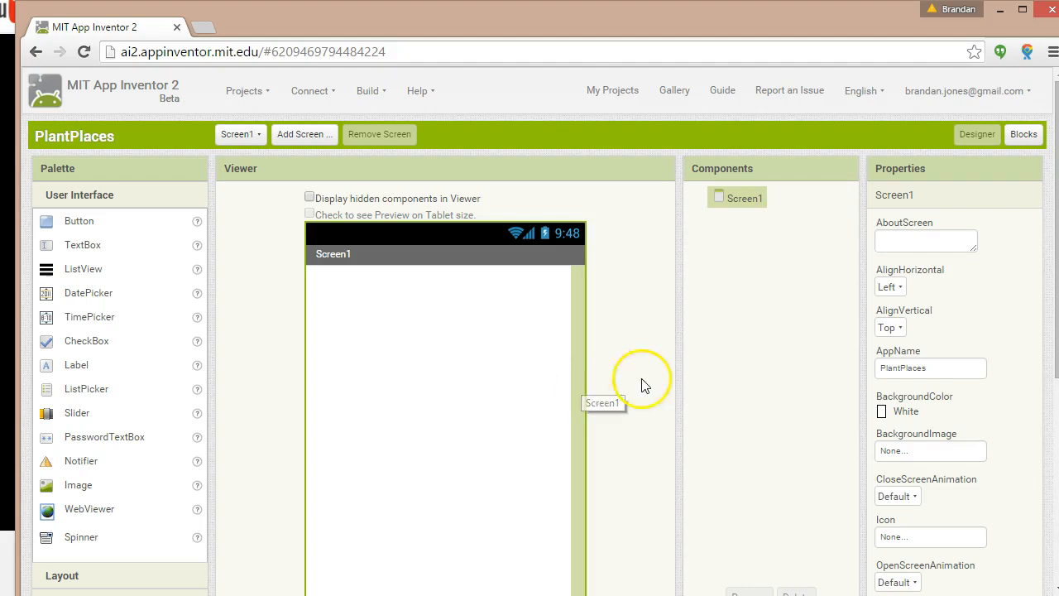
pyautogui.moveTo(541, 27)
pyautogui.mouseDown()
pyautogui.moveTo(520, 25)
pyautogui.moveTo(528, 27)
pyautogui.mouseUp()
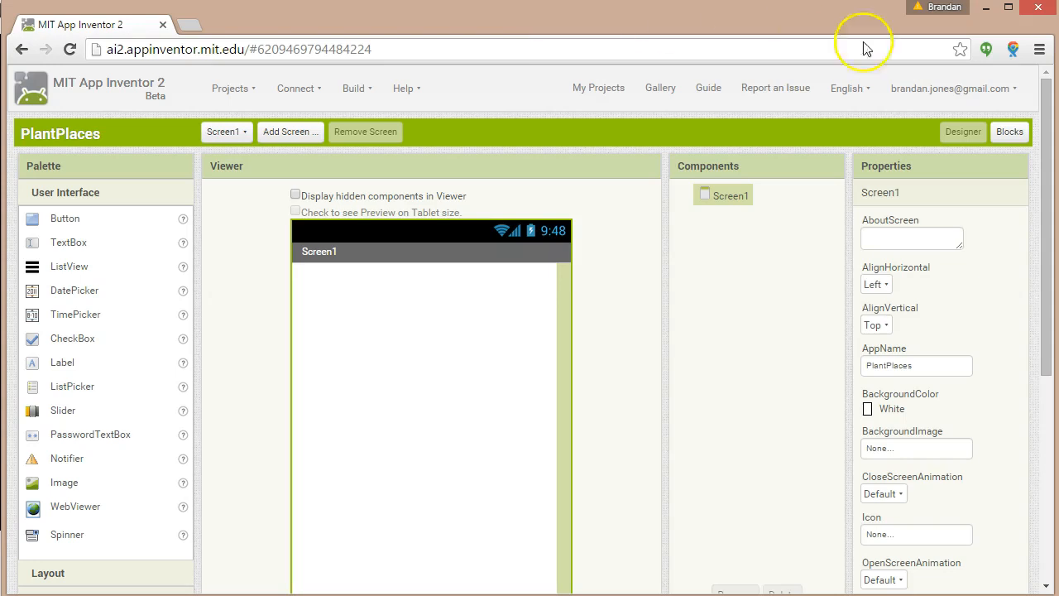
# Add a vertical arrangement to Screen1 and check the GPS a Plant mockup in the YouTube video.
pyautogui.moveTo(1045, 130); pyautogui.dragTo(1048, 161)
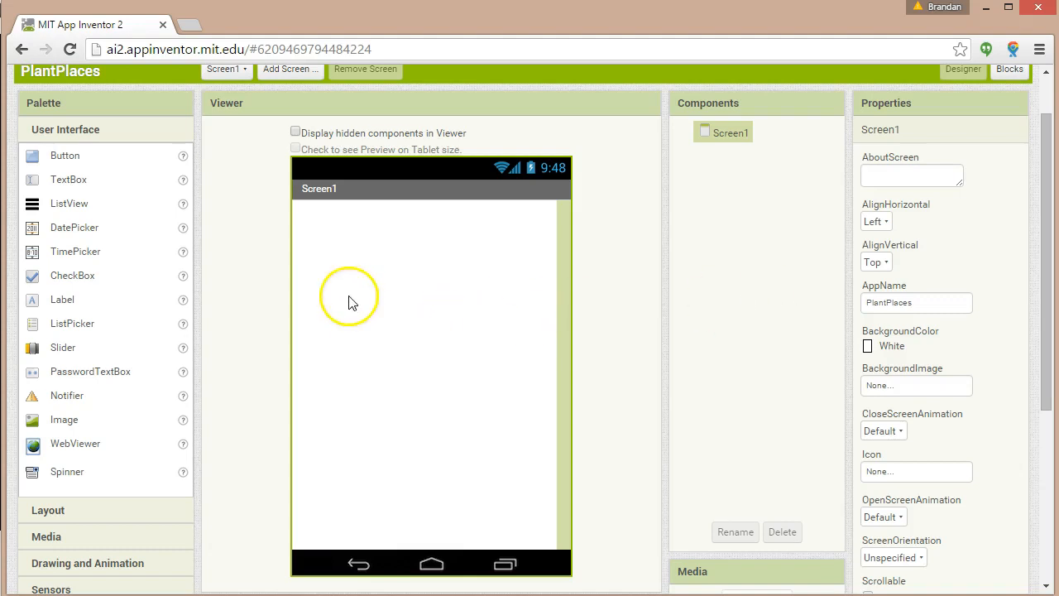
pyautogui.click(103, 511)
pyautogui.moveTo(85, 209); pyautogui.dragTo(377, 282)
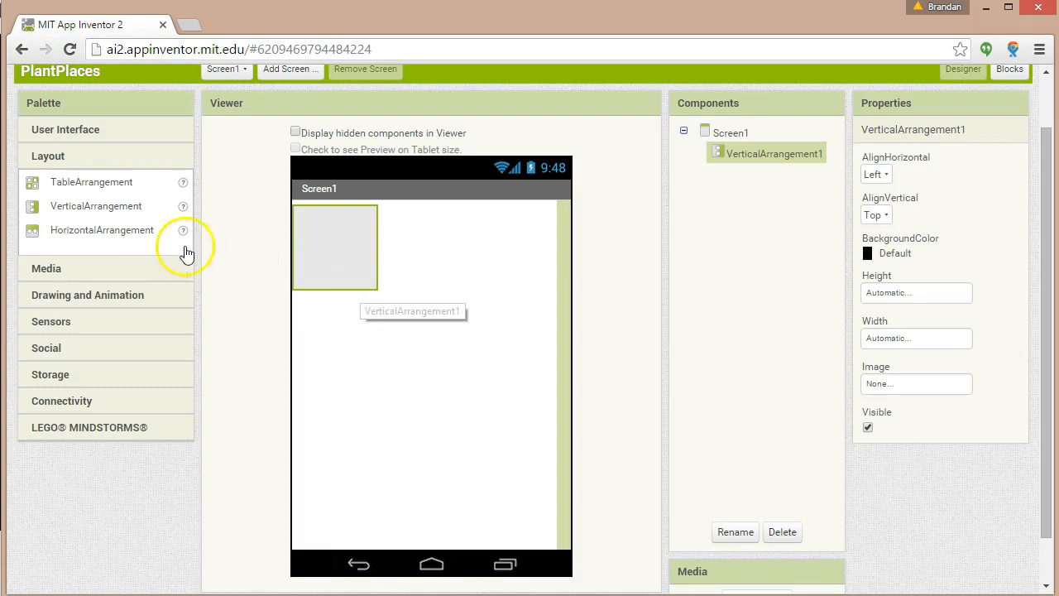
pyautogui.hotkey('alt', 'Tab')
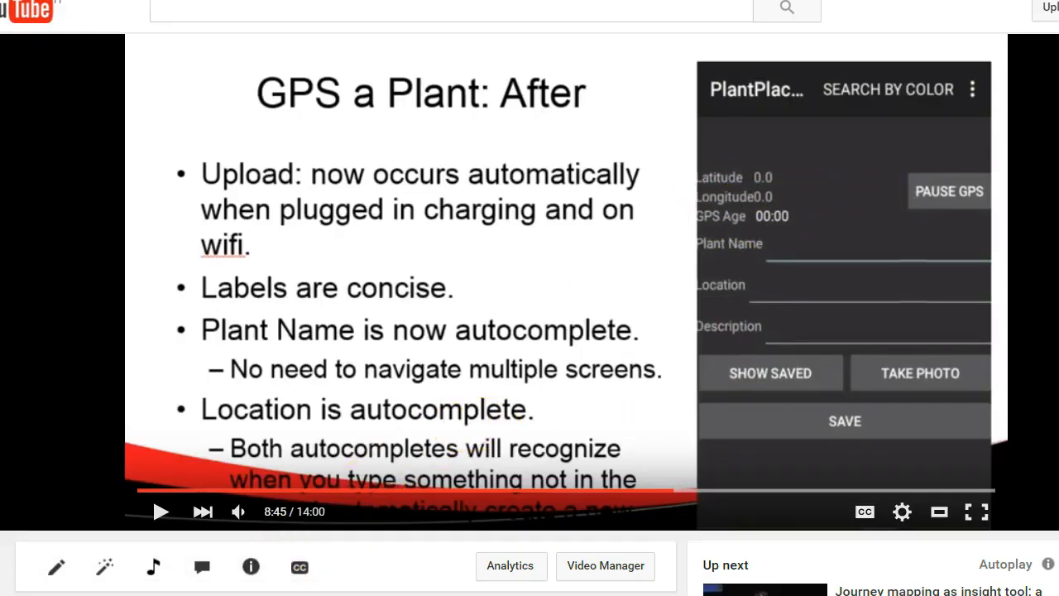
pyautogui.hotkey('alt', 'Tab')
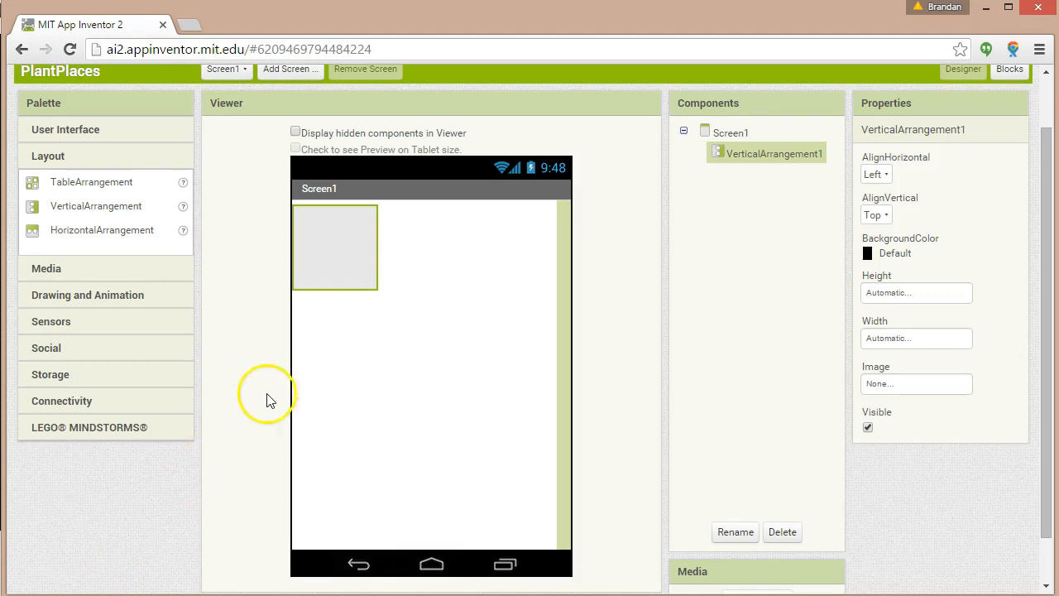
# Set both the height and the width of the vertical arrangement to Fill parent.
pyautogui.click(369, 234)
pyautogui.click(893, 295)
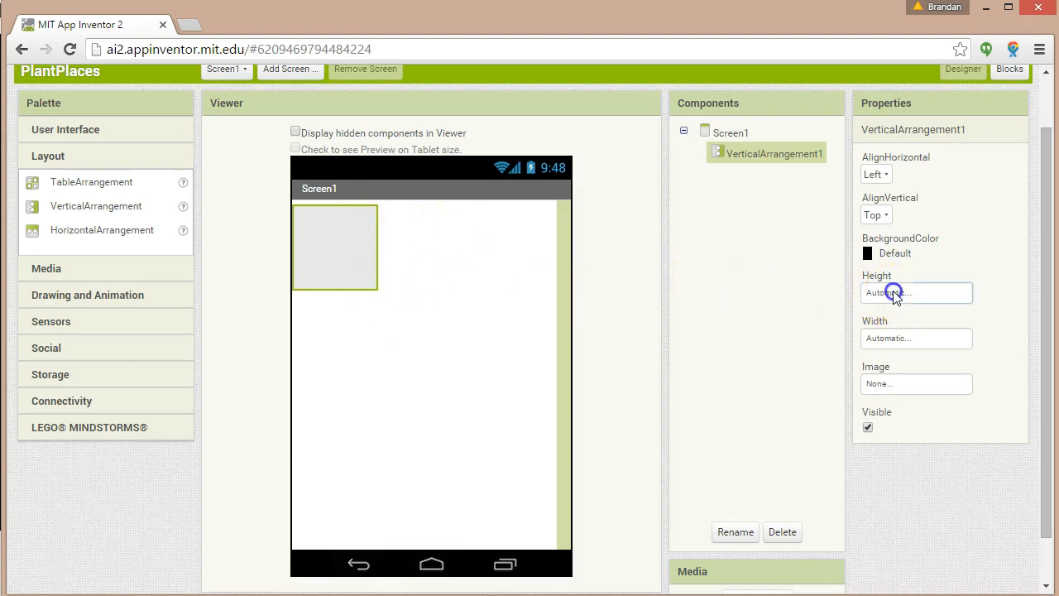
pyautogui.click(896, 313)
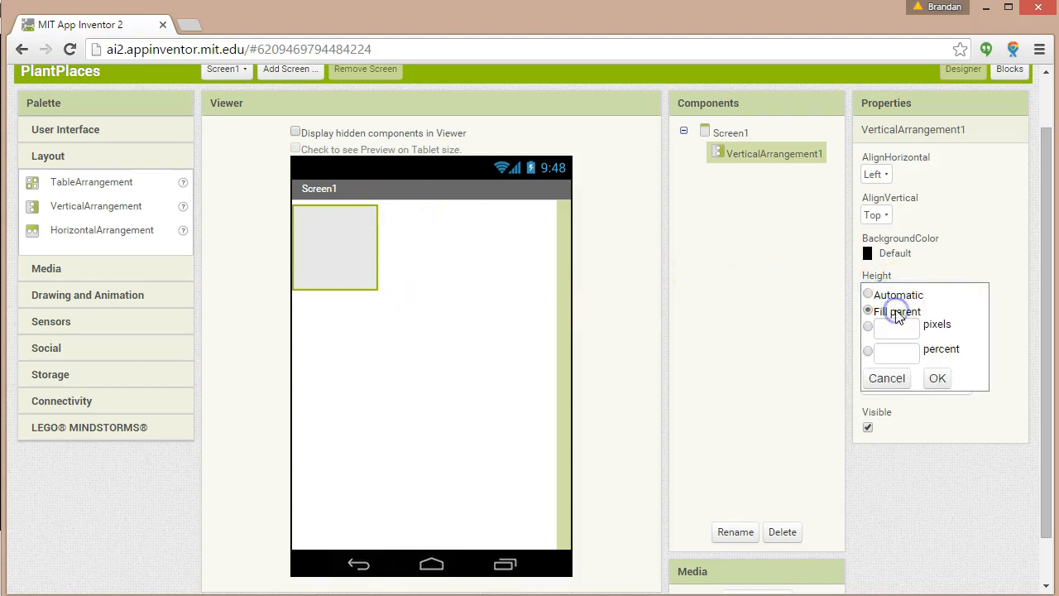
pyautogui.click(938, 380)
pyautogui.click(925, 339)
pyautogui.click(902, 358)
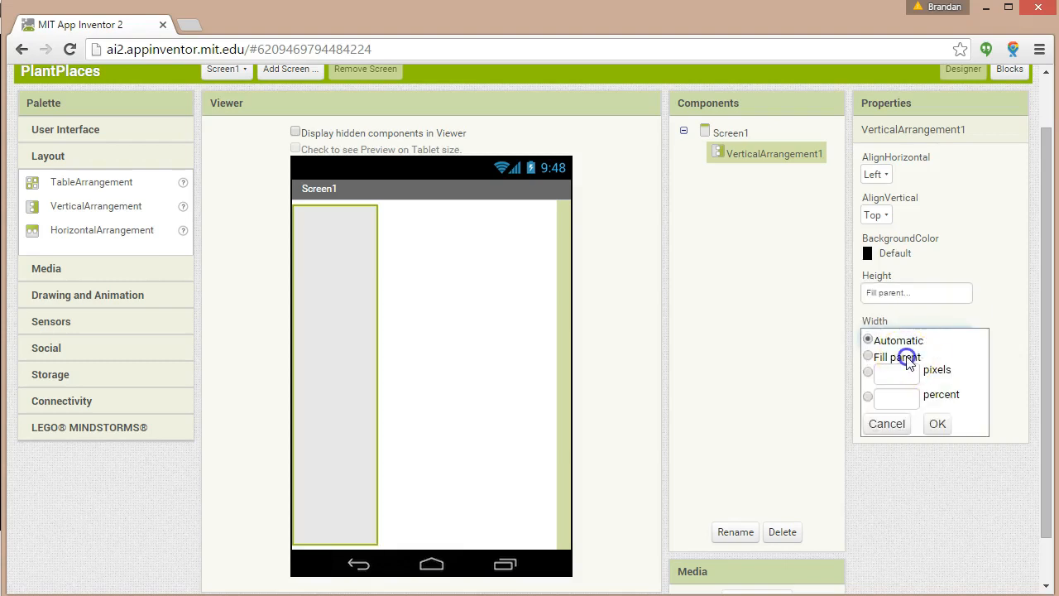
pyautogui.click(938, 426)
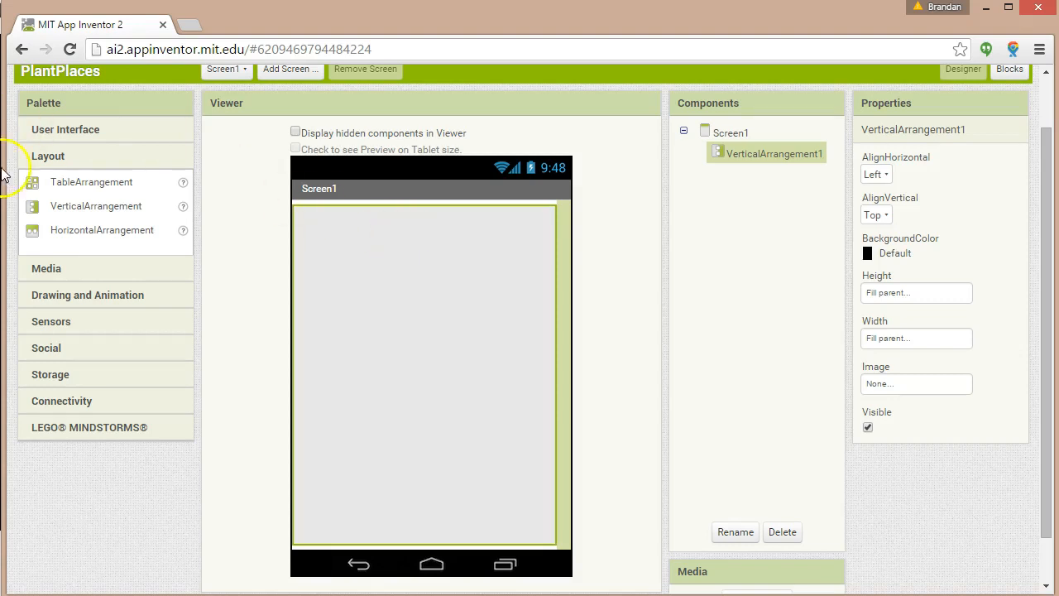
# Add a horizontal arrangement inside the vertical arrangement and set its width to Fill parent.
pyautogui.click(51, 235)
pyautogui.moveTo(52, 236); pyautogui.dragTo(375, 245)
pyautogui.click(952, 298)
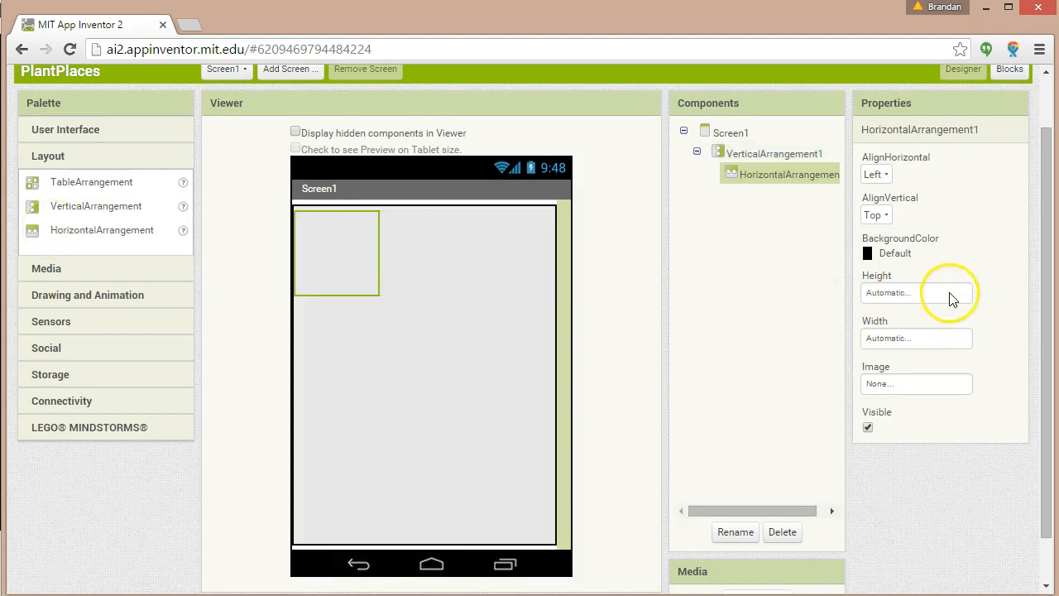
pyautogui.click(941, 342)
pyautogui.click(911, 358)
pyautogui.click(944, 424)
pyautogui.click(944, 425)
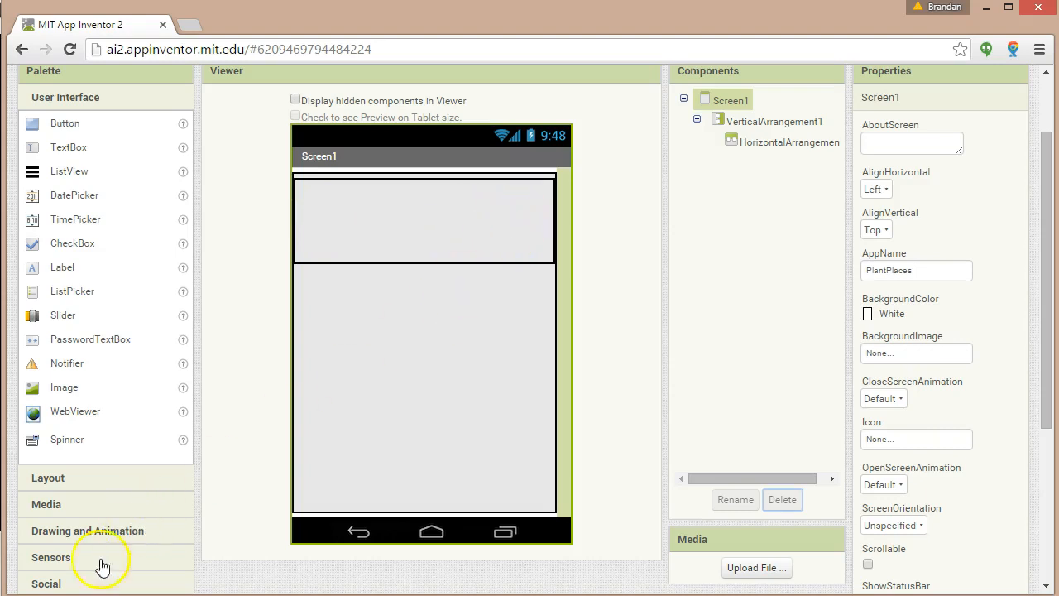
# Consult the GPS a Plant mockup in the YouTube video, and add a table arrangement with 3 rows inside the horizontal arrangement.
pyautogui.press('alt')
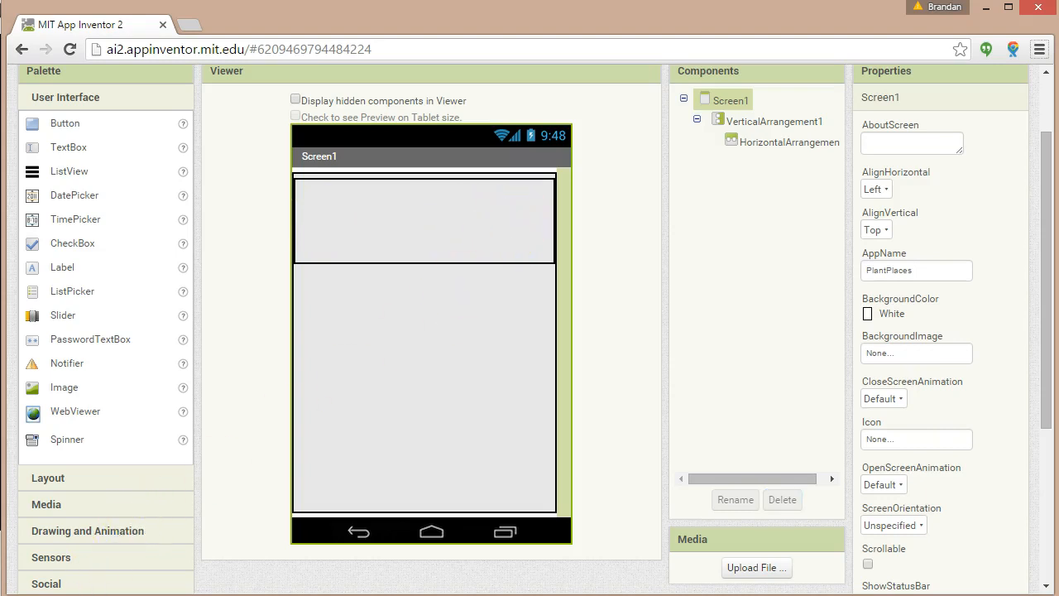
pyautogui.hotkey('alt', 'Tab')
pyautogui.hotkey('alt', 'Tab')
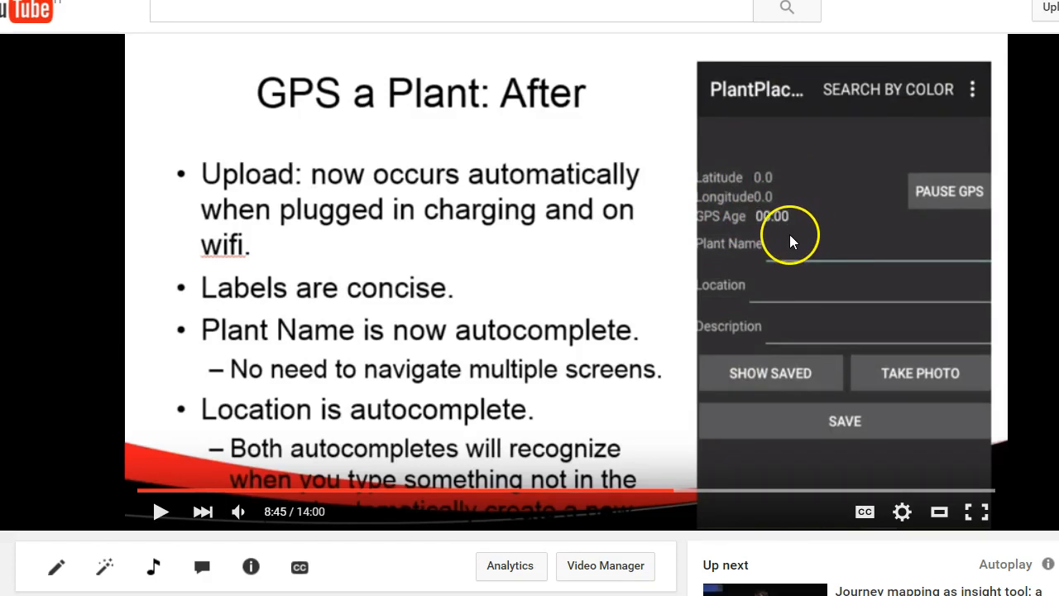
pyautogui.hotkey('alt', 'Tab')
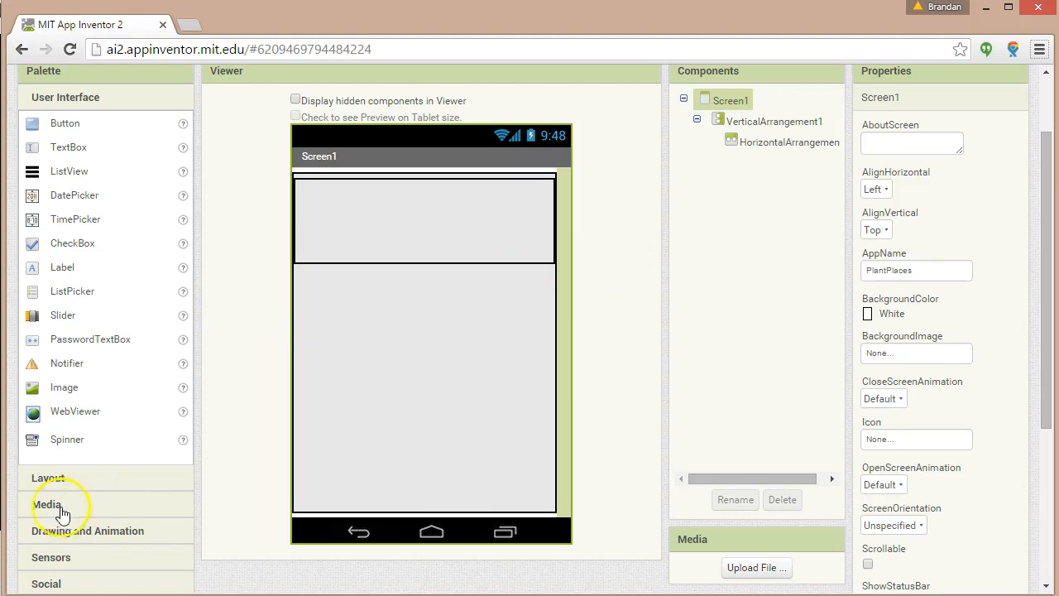
pyautogui.click(63, 478)
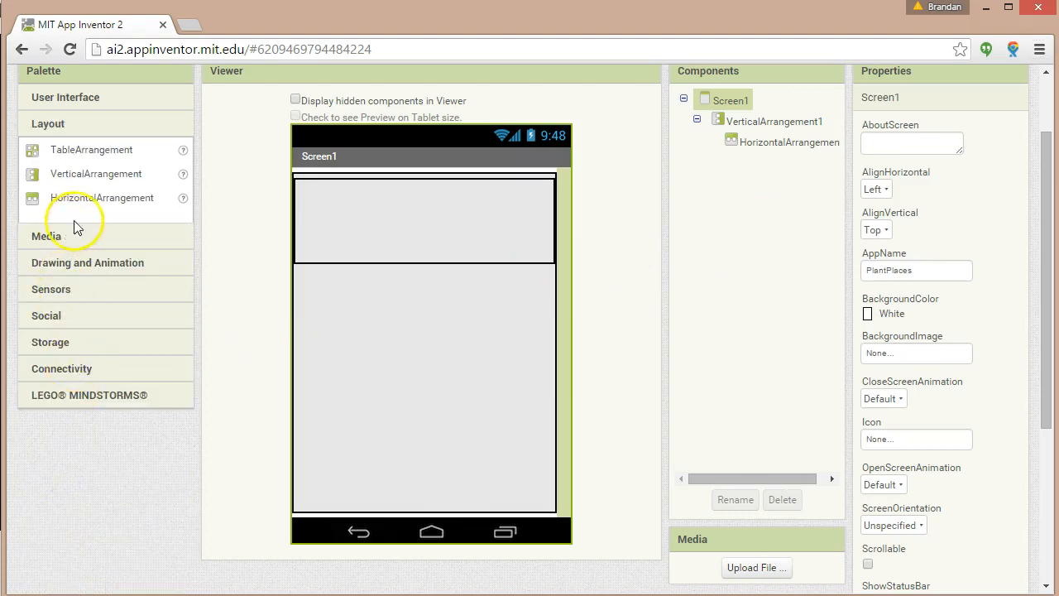
pyautogui.moveTo(100, 155); pyautogui.dragTo(349, 218)
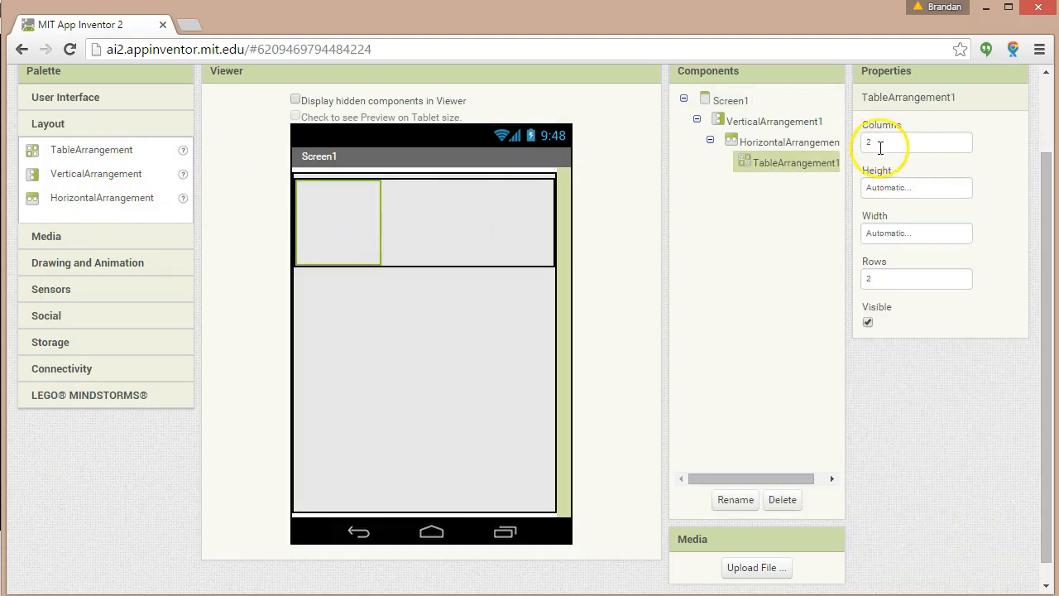
pyautogui.click(880, 280)
pyautogui.press('BackSpace')
pyautogui.write('3')
pyautogui.click(774, 335)
pyautogui.click(771, 329)
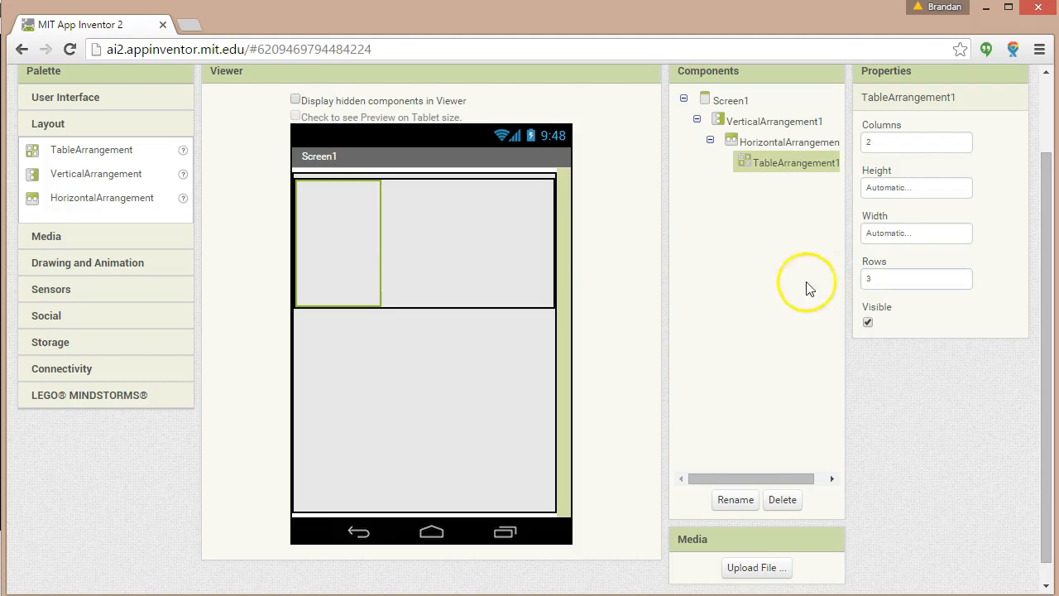
# Bring up the User Interface components and switch to the YouTube video to examine the fields in the GPS a Plant mockup.
pyautogui.click(123, 102)
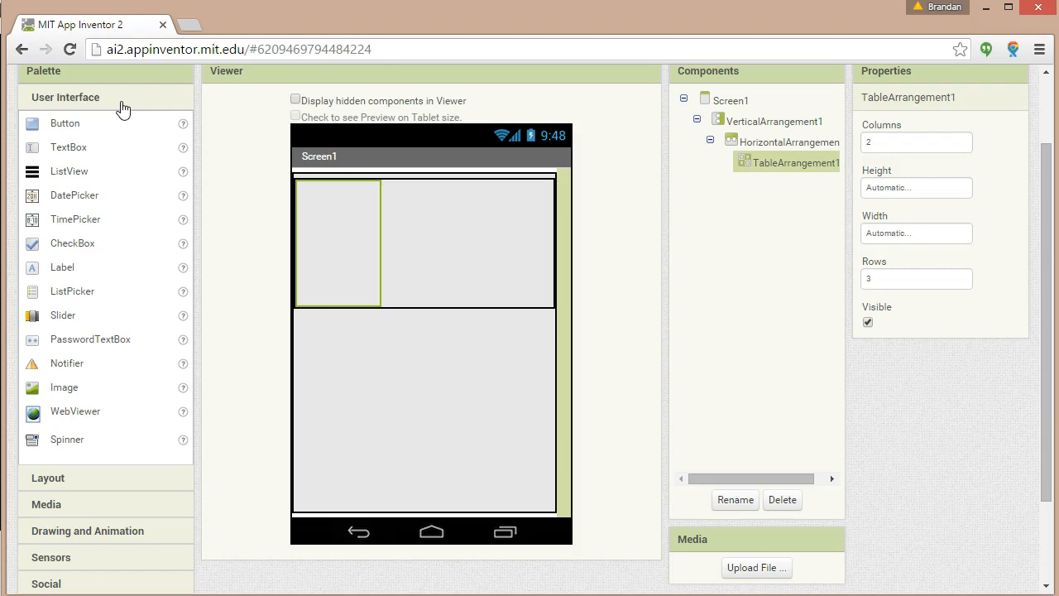
pyautogui.hotkey('alt', 'Tab')
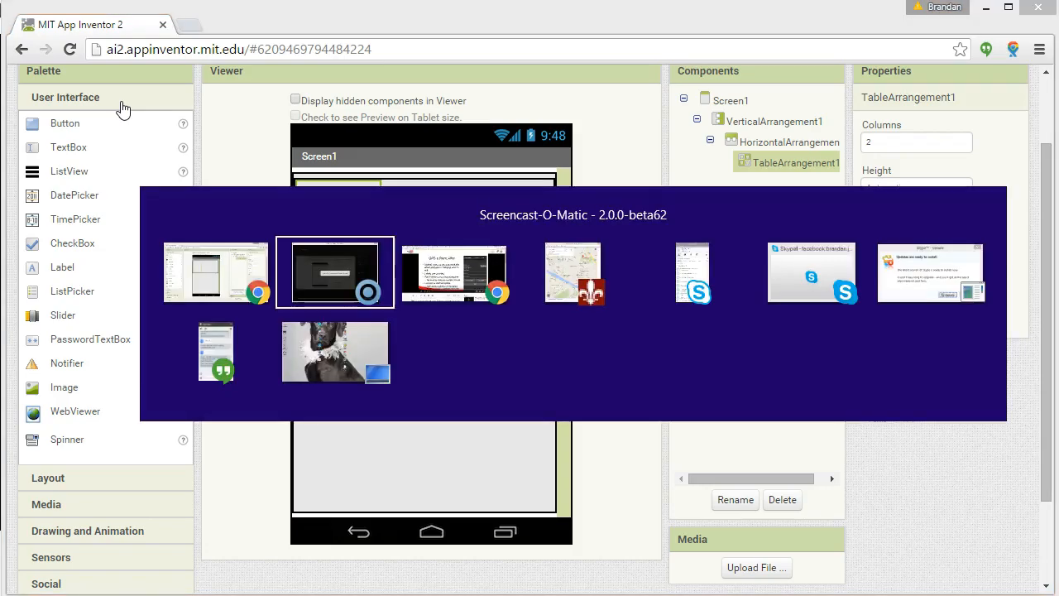
pyautogui.hotkey('alt', 'Tab')
pyautogui.press('Tab')
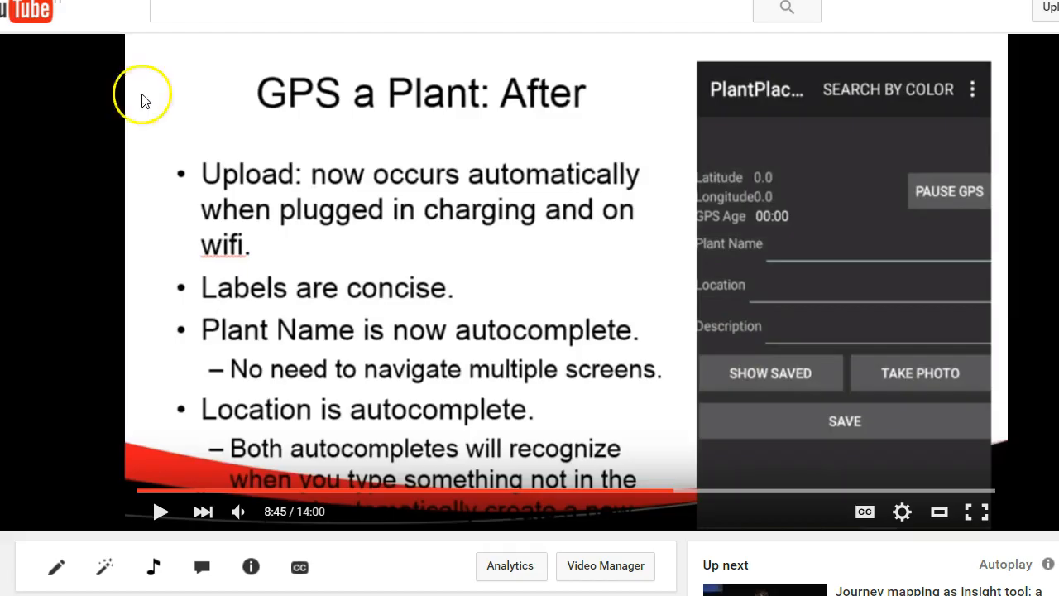